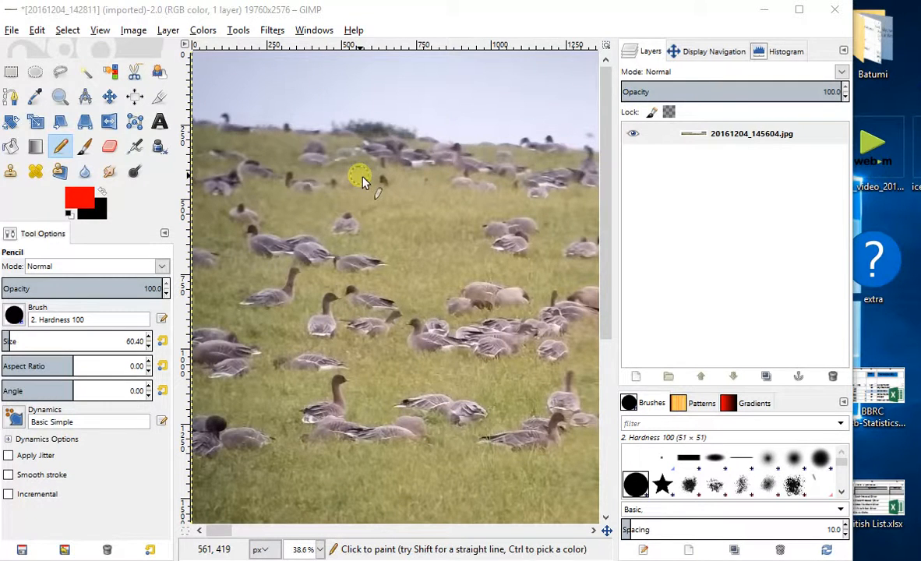
# - Create a new layer named Pink Footed Geese at 19760 × 2576 px with transparency as its fill
pyautogui.click(167, 31)
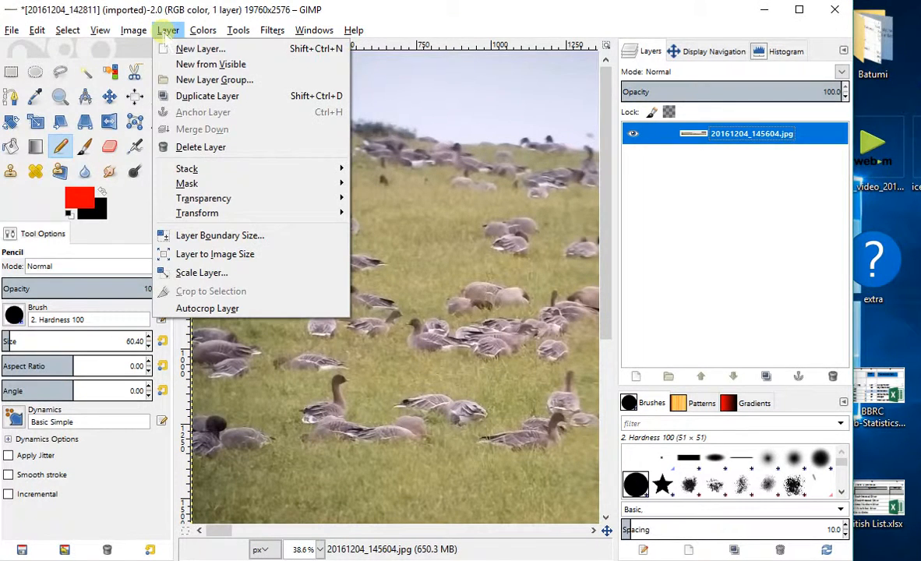
pyautogui.click(182, 49)
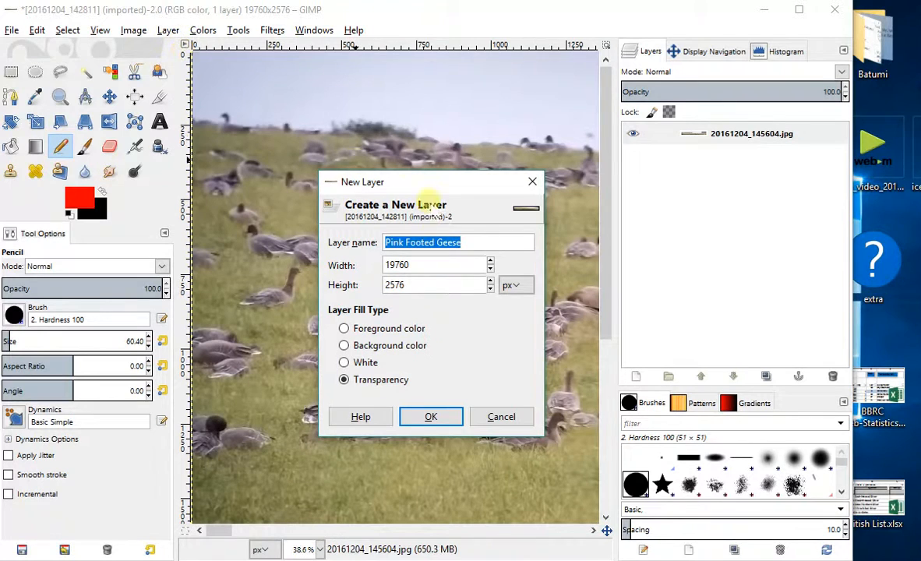
pyautogui.moveTo(479, 237); pyautogui.dragTo(362, 239)
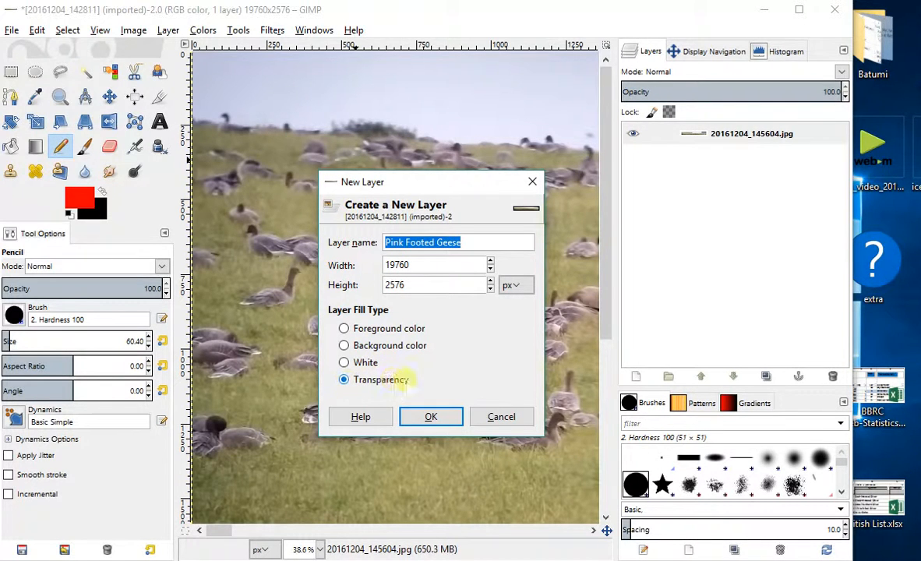
pyautogui.click(429, 417)
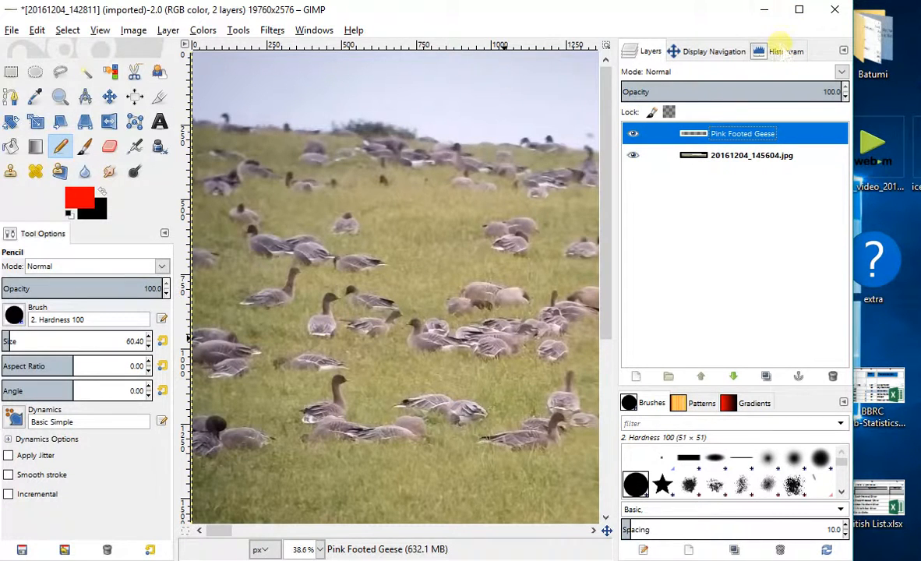
# - Pencil one red dot on a goose on the Pink Footed Geese layer, checking the layer's histogram pixel count before and after
pyautogui.click(782, 47)
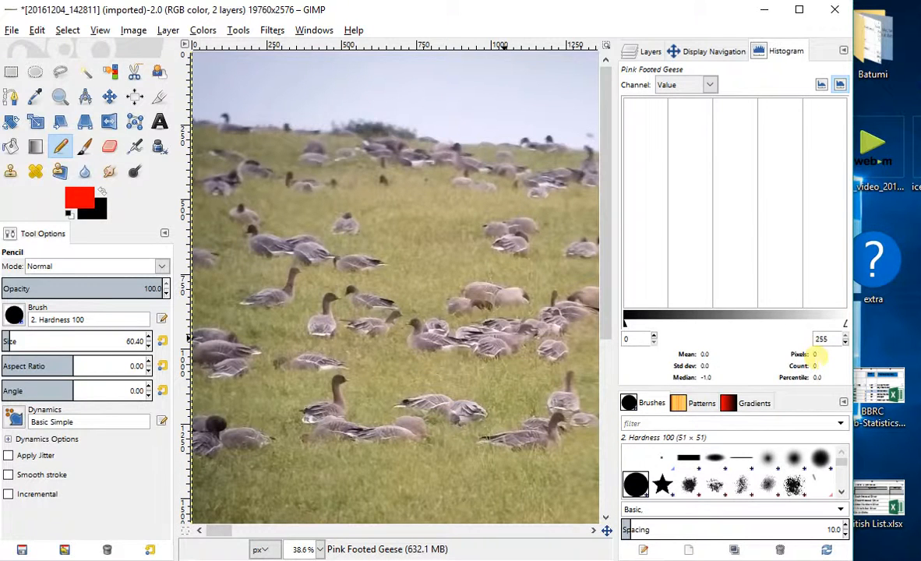
pyautogui.click(647, 50)
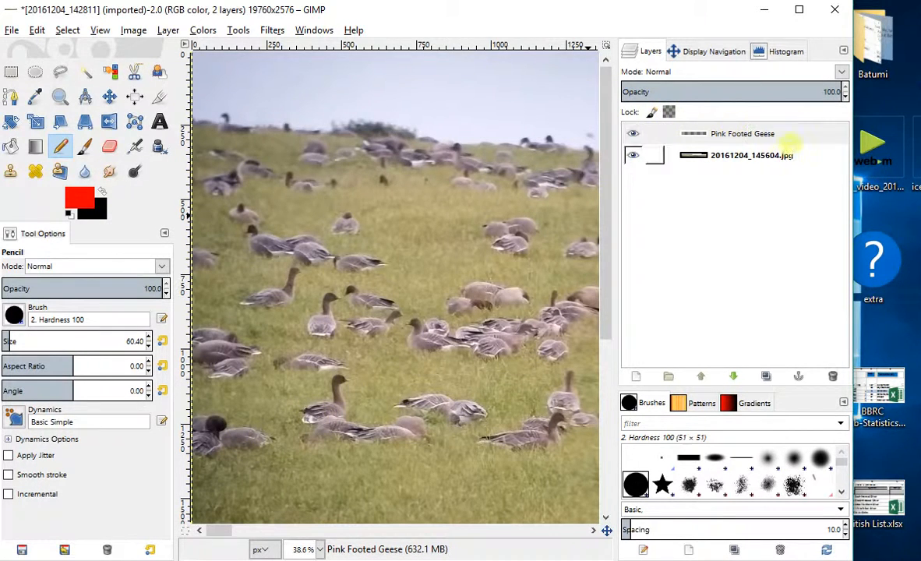
pyautogui.click(793, 136)
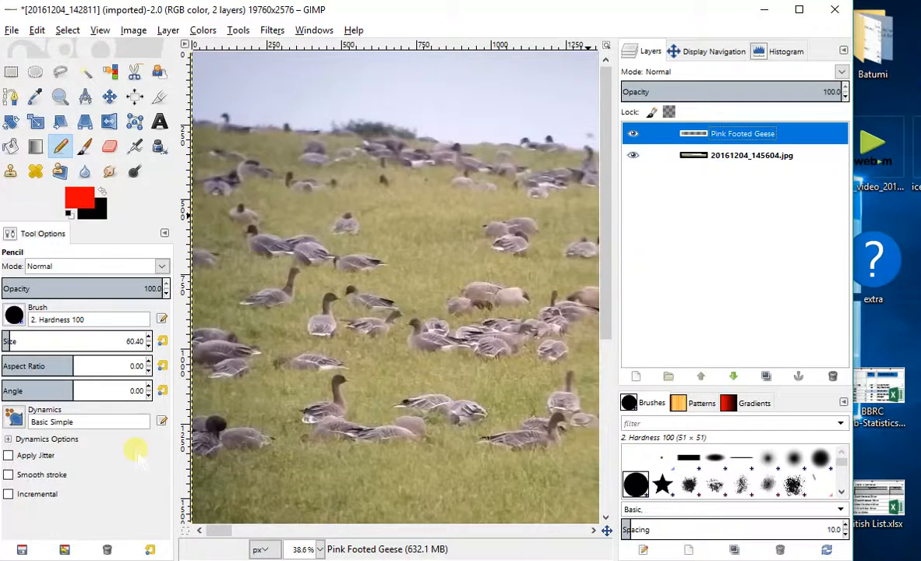
pyautogui.click(242, 448)
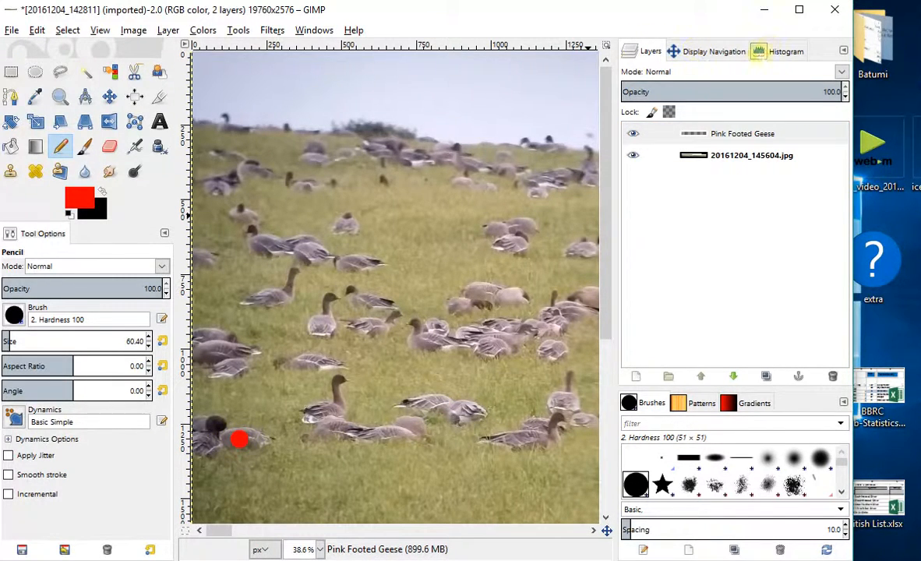
pyautogui.click(783, 51)
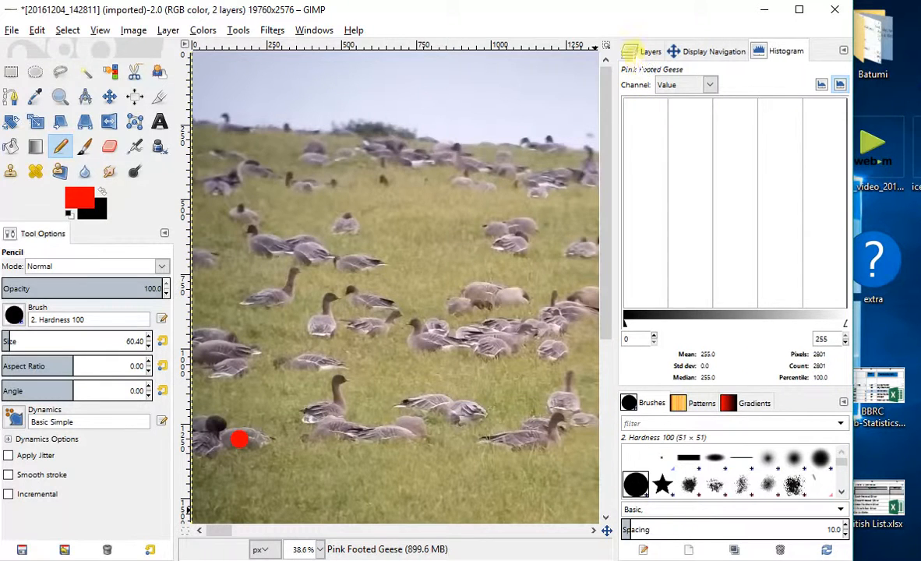
pyautogui.click(630, 50)
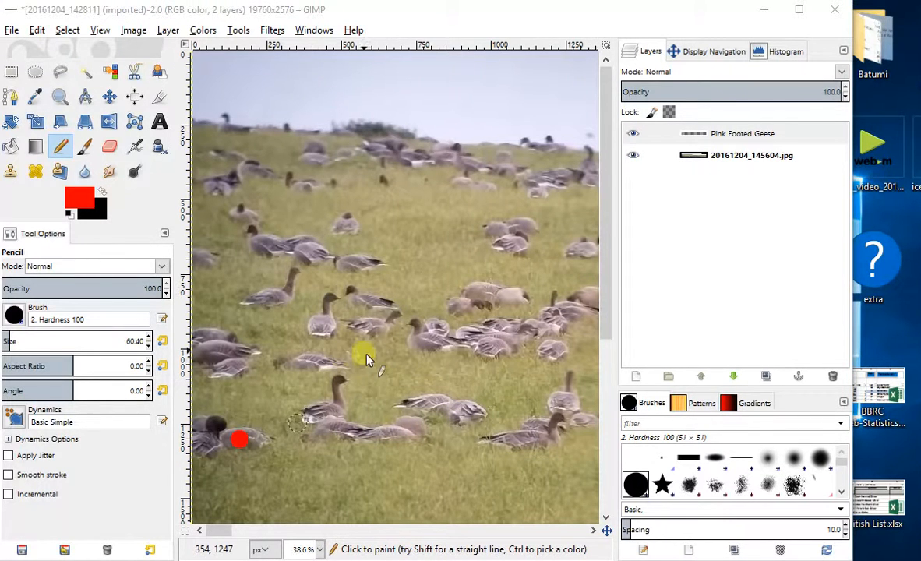
# - Mark seven more geese with single red dots on the Pink Footed Geese layer and toggle that layer's visibility off and on
pyautogui.click(210, 424)
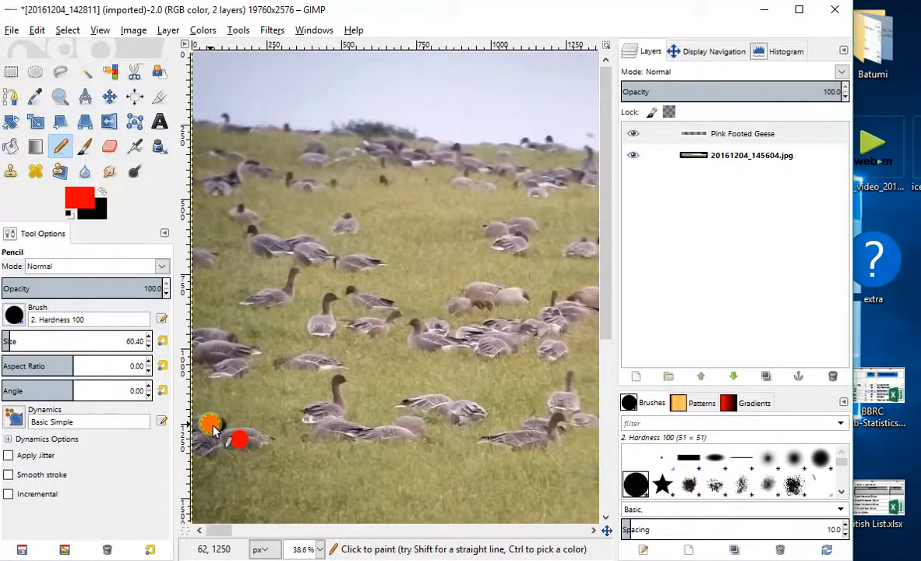
pyautogui.click(320, 403)
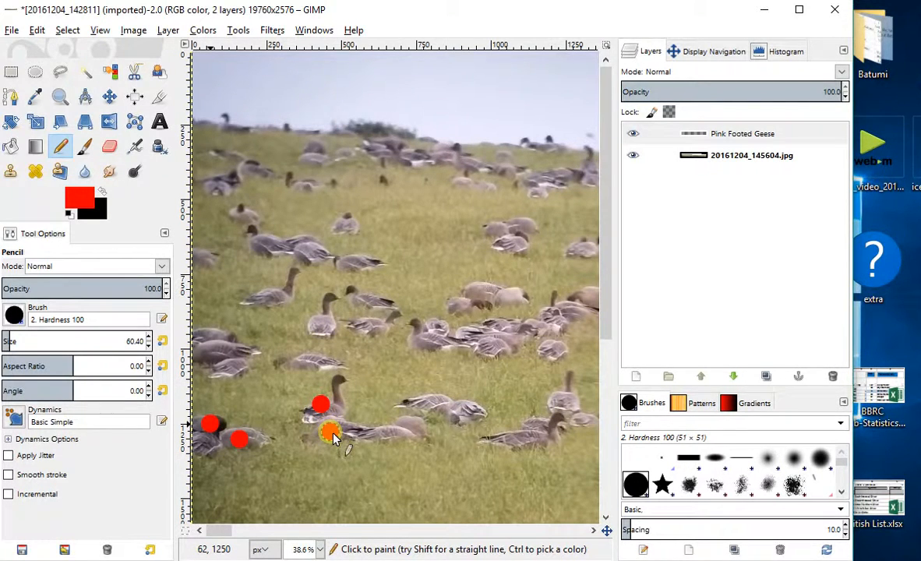
pyautogui.click(393, 434)
pyautogui.click(419, 399)
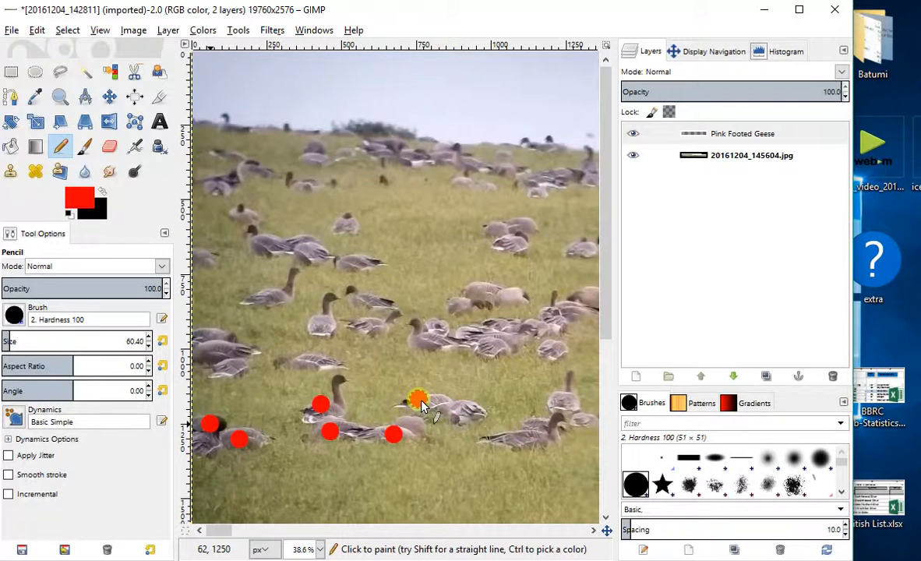
pyautogui.click(382, 186)
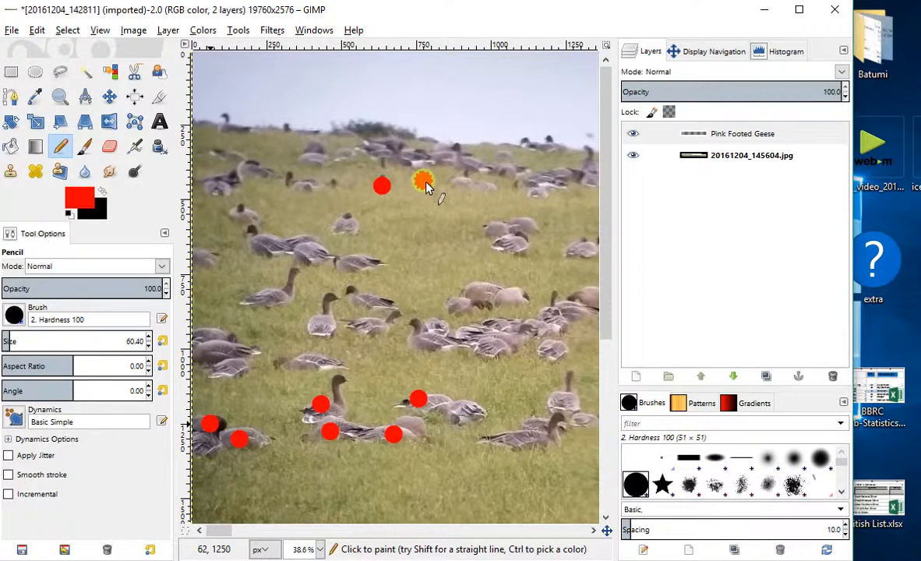
pyautogui.click(423, 182)
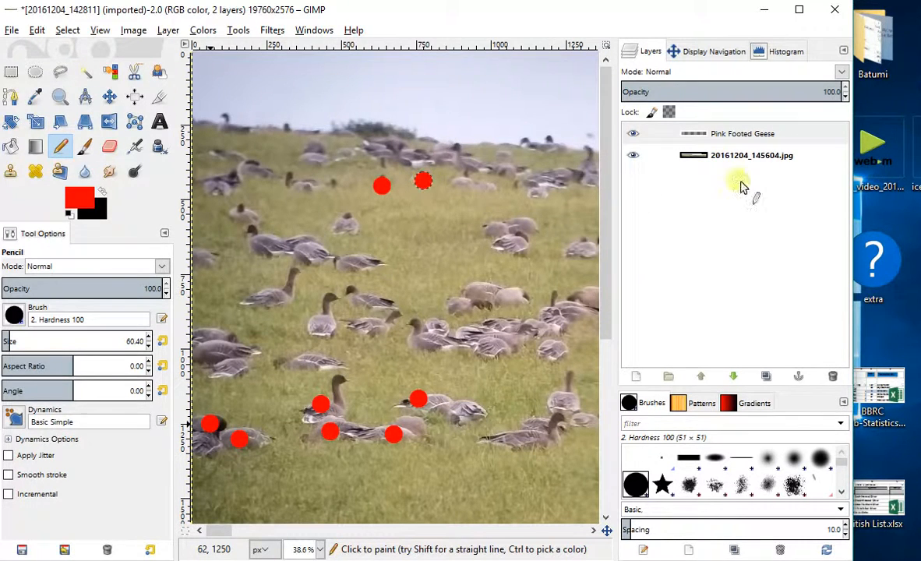
pyautogui.click(634, 135)
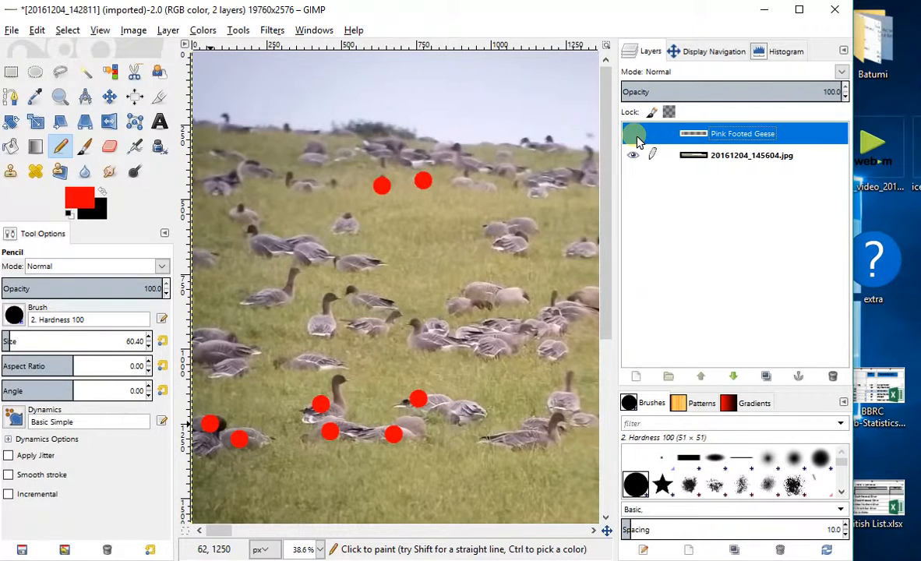
pyautogui.click(634, 135)
# - Create a second layer named Barnacle Geese with transparency as its fill
pyautogui.click(168, 31)
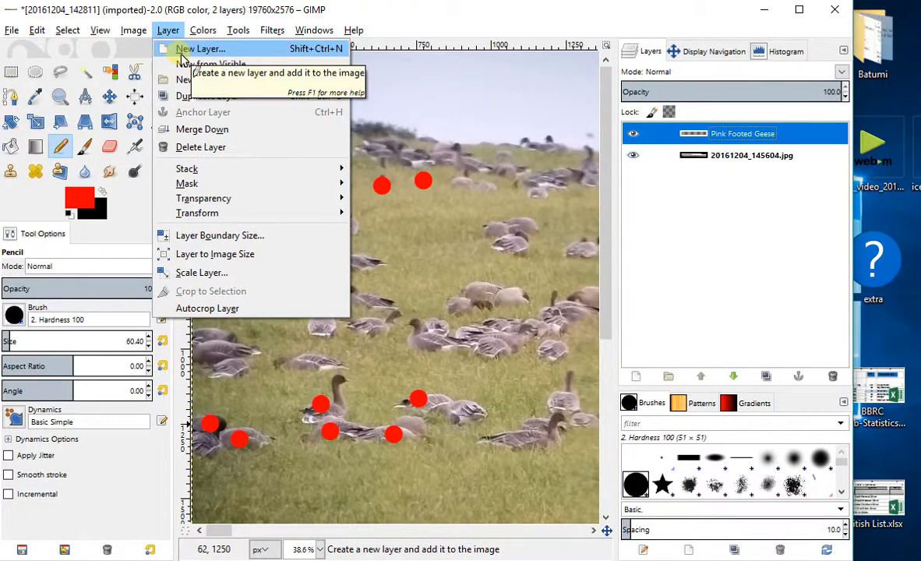
pyautogui.click(191, 50)
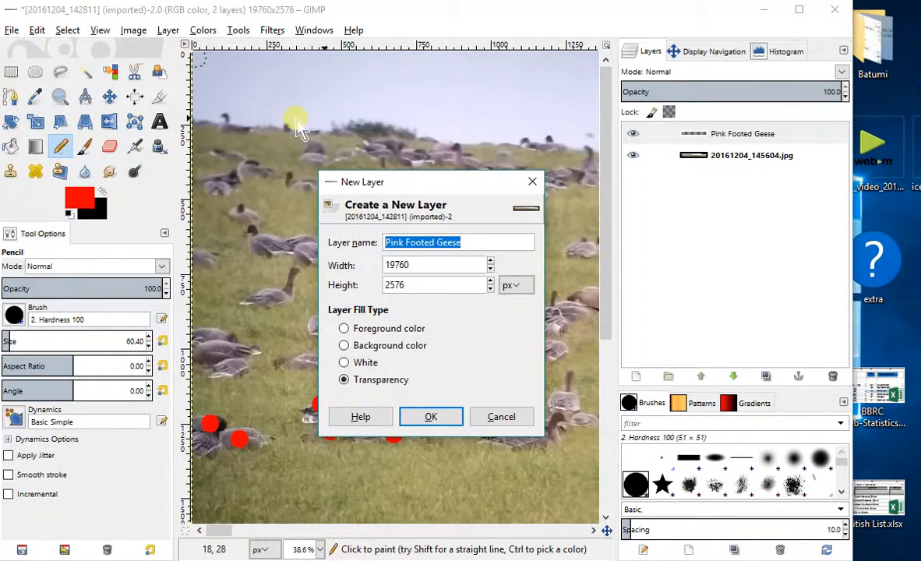
pyautogui.doubleClick(442, 243)
pyautogui.hotkey('shift', 'Home')
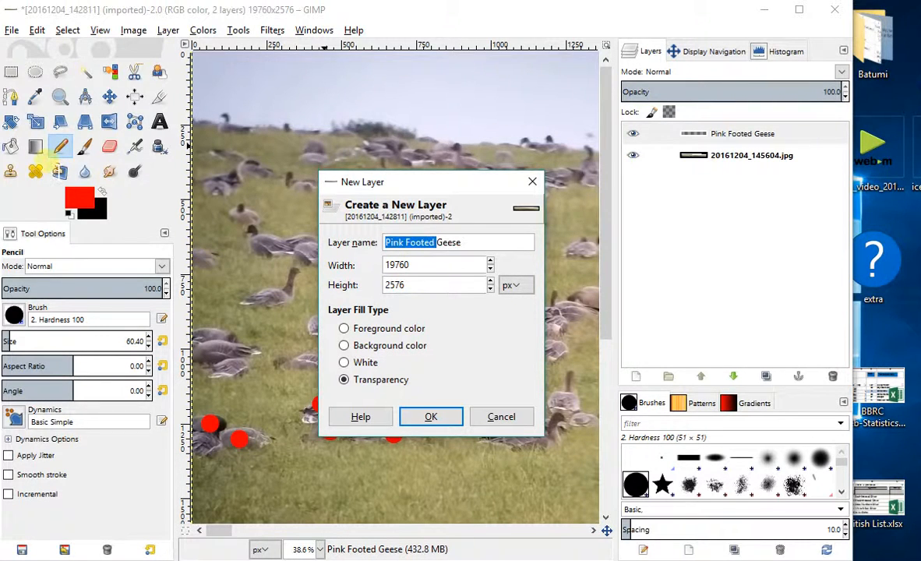
pyautogui.write('Barnacle')
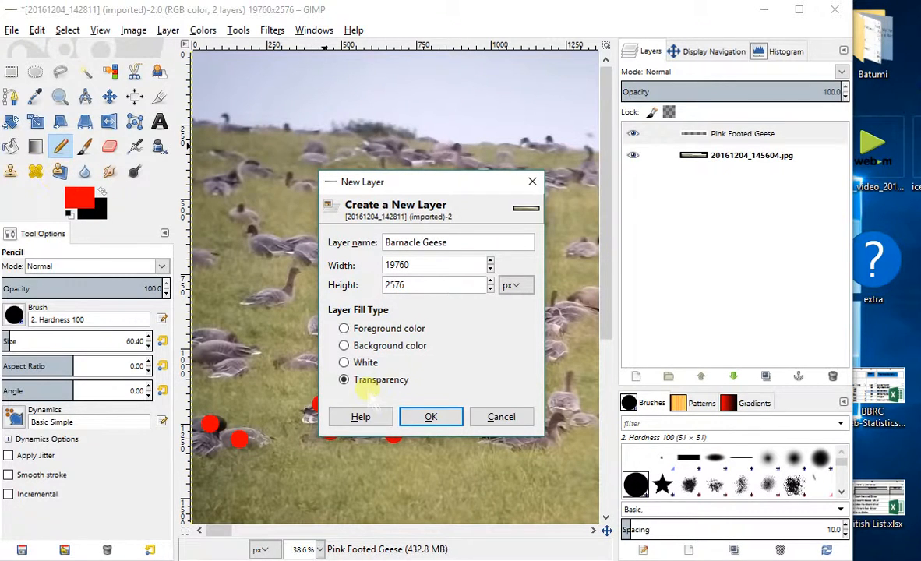
pyautogui.click(430, 418)
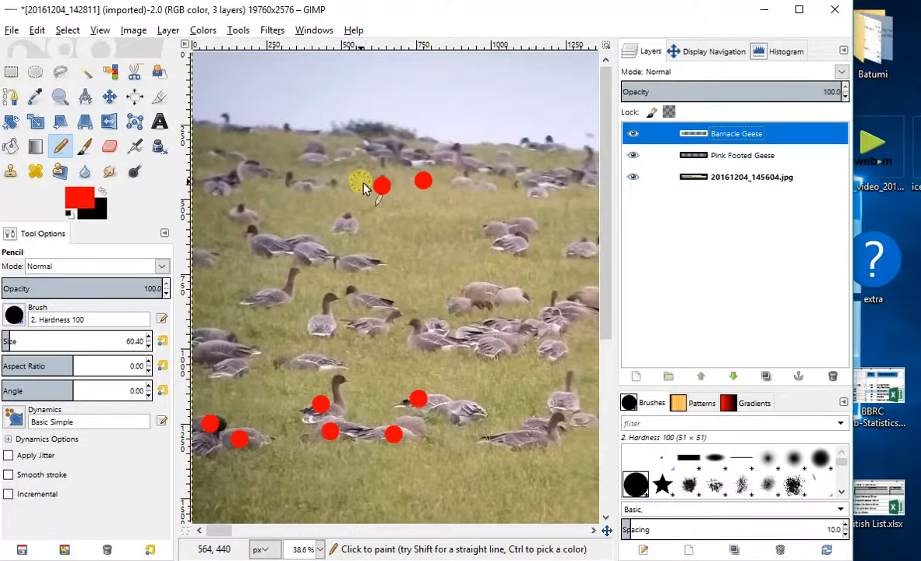
# - Change the foreground color to blue (0c00ff) using the saved swatch
pyautogui.click(78, 200)
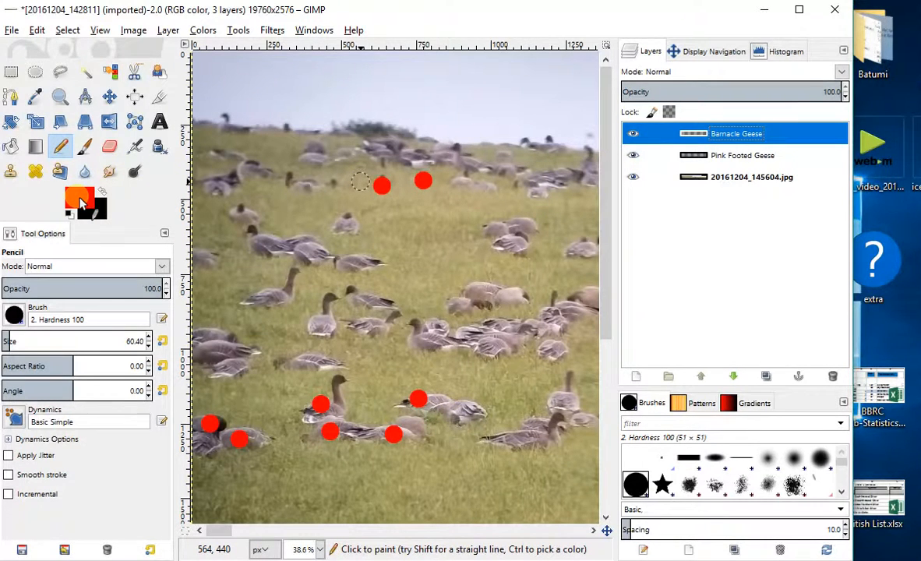
pyautogui.click(277, 440)
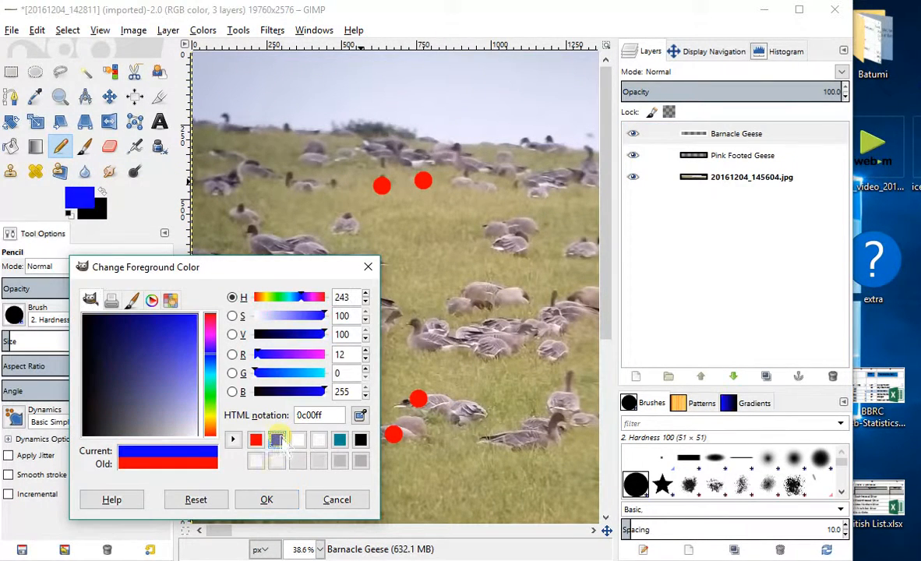
pyautogui.click(267, 501)
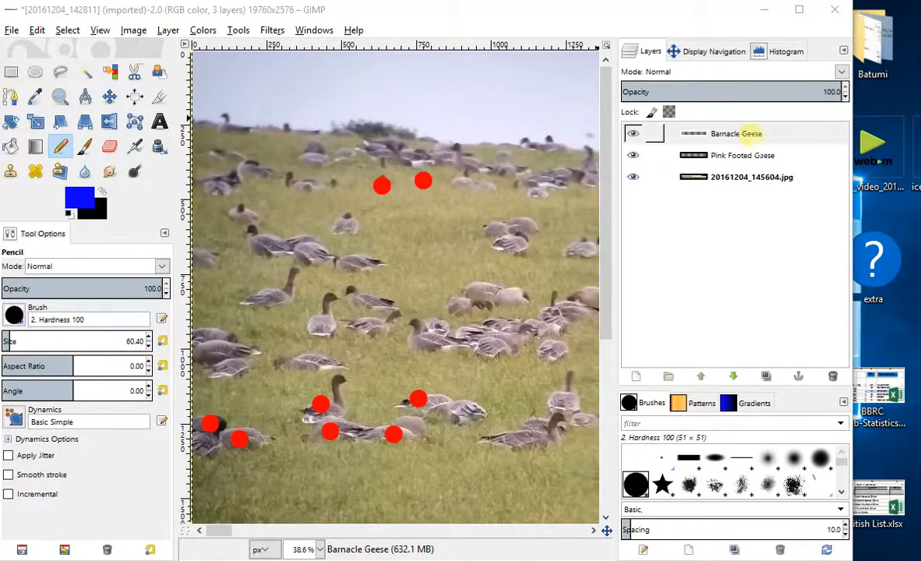
# - Pencil five single blue dots on the Barnacle Geese layer in the open grass below the two upper red dots
pyautogui.click(764, 135)
pyautogui.click(405, 234)
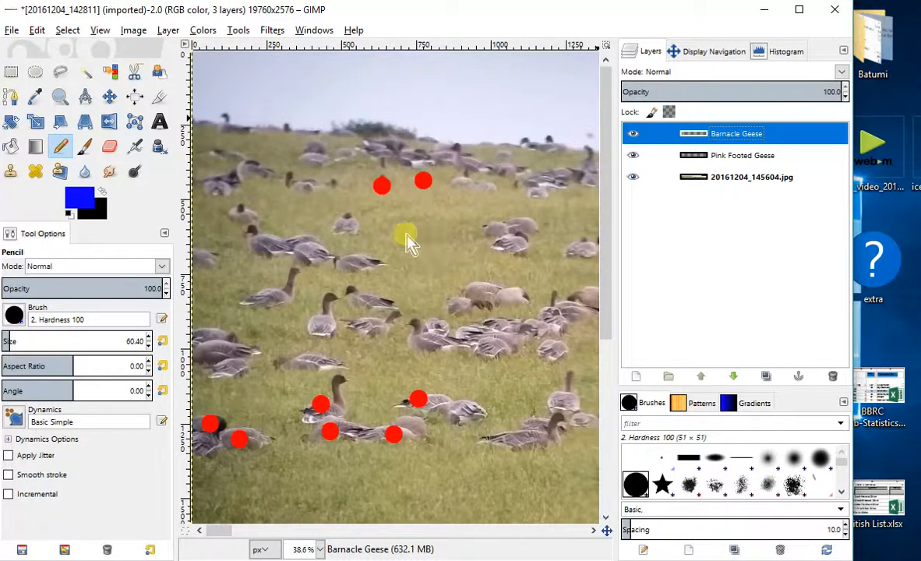
pyautogui.click(414, 274)
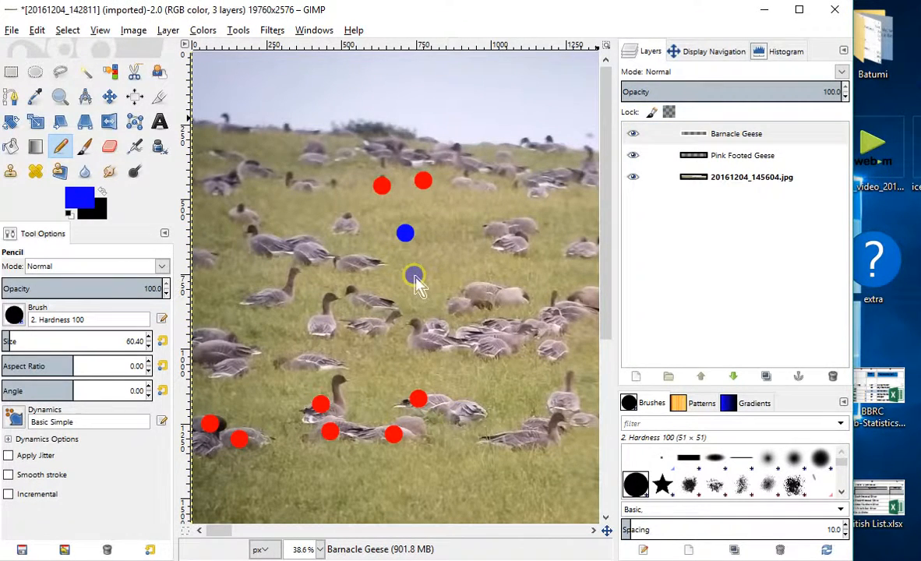
pyautogui.click(439, 242)
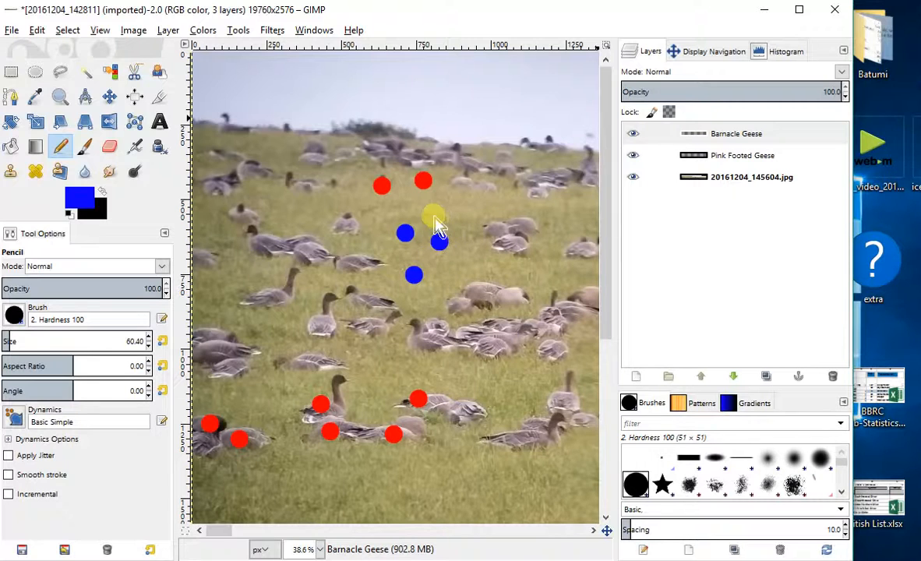
pyautogui.click(436, 203)
pyautogui.click(472, 213)
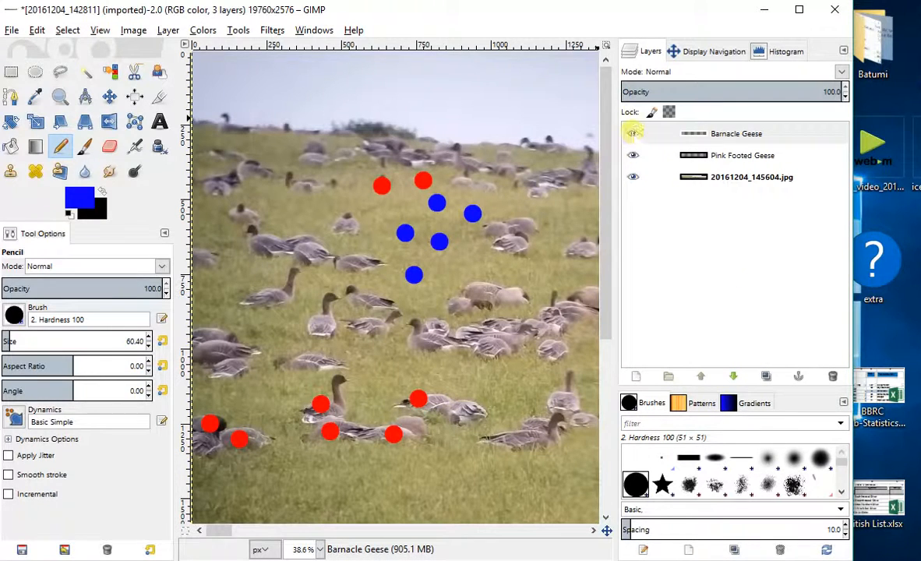
# - Hide and show the Barnacle Geese layer repeatedly to compare the image with and without the blue dots, leaving it visible
pyautogui.click(633, 134)
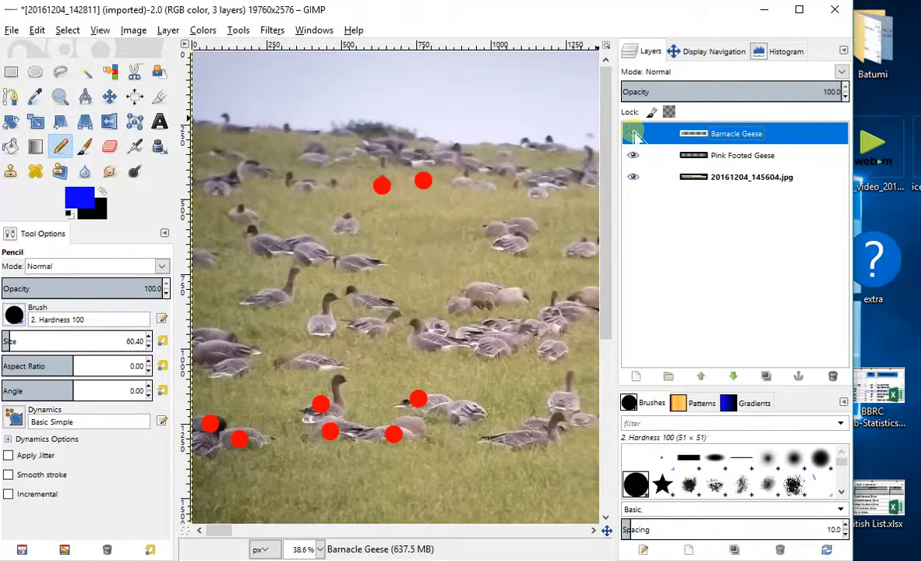
pyautogui.click(633, 134)
pyautogui.click(633, 134)
pyautogui.click(634, 134)
pyautogui.click(634, 134)
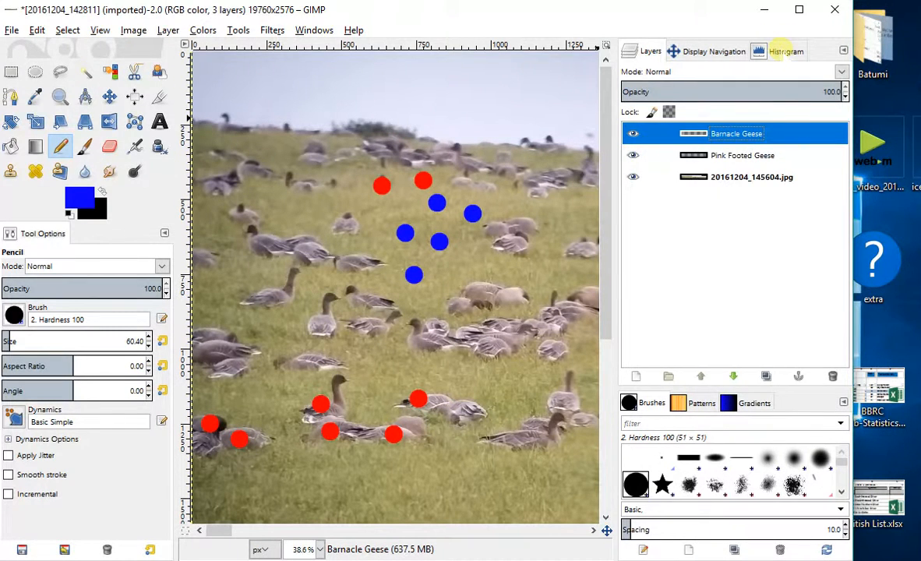
# - Check the Barnacle Geese layer's pixel count in the histogram and move the view to the middle of the panorama
pyautogui.click(786, 49)
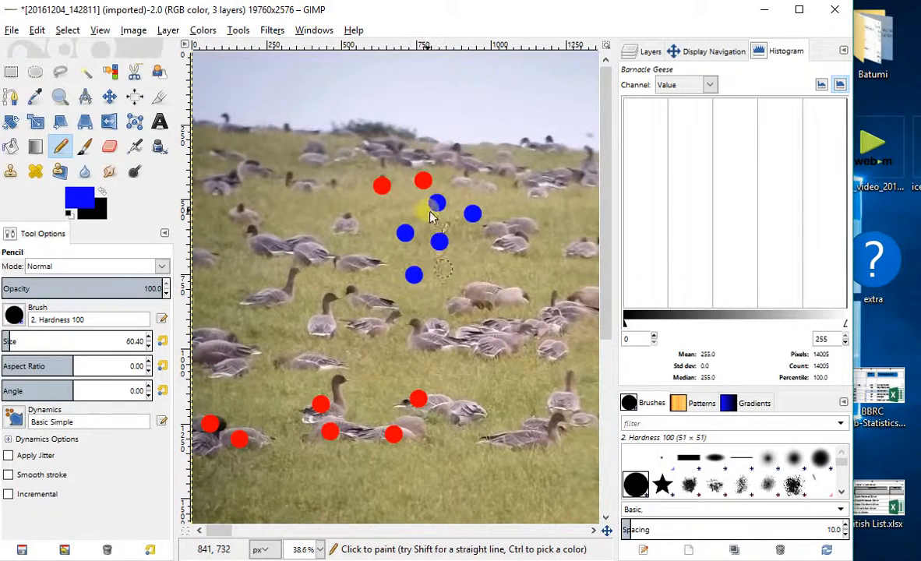
pyautogui.click(678, 50)
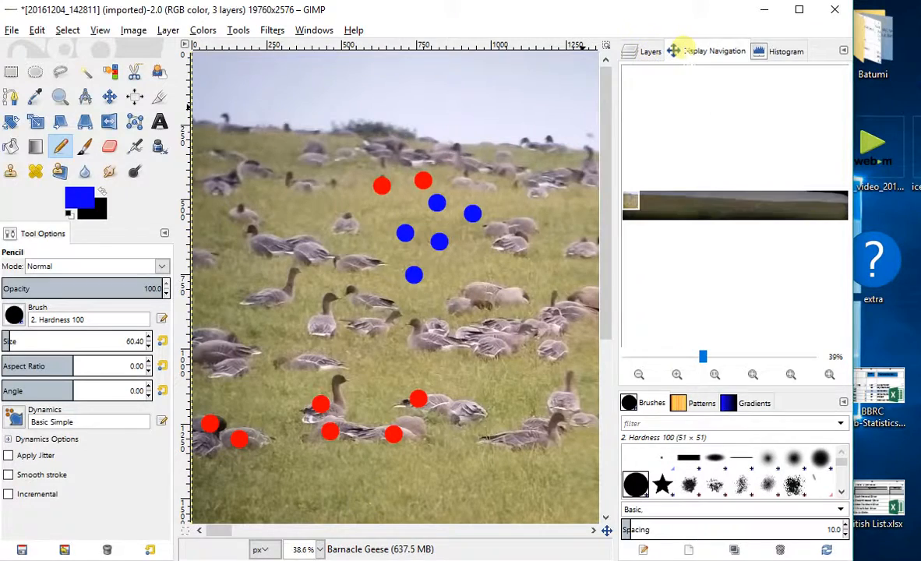
pyautogui.moveTo(634, 201); pyautogui.dragTo(735, 208)
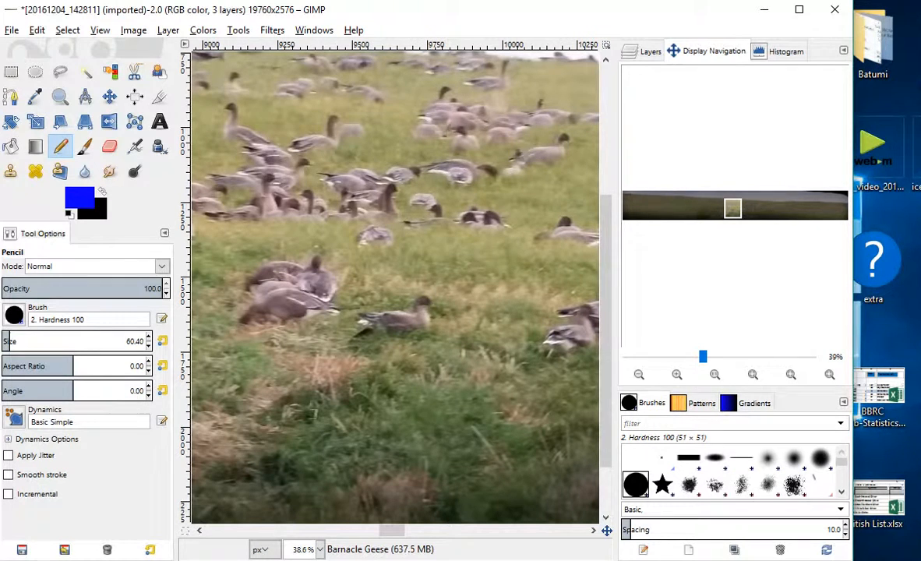